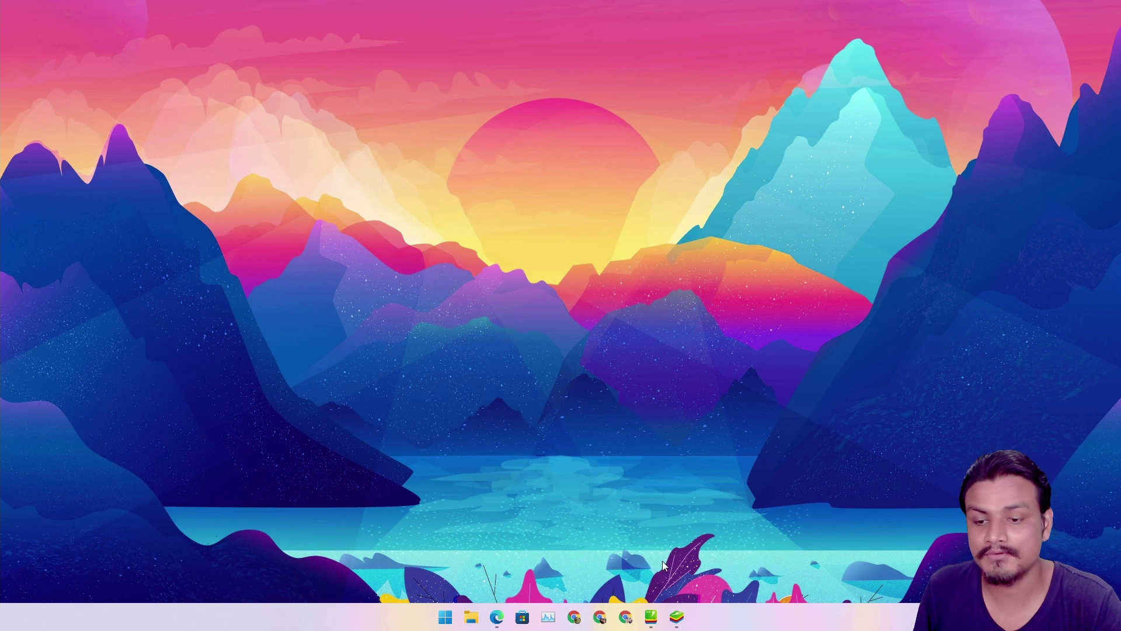
Open the BlueStacks multi-instance manager and set up a fresh instance with the Pie 64-bit (Beta) Android version
left_click(651, 616)
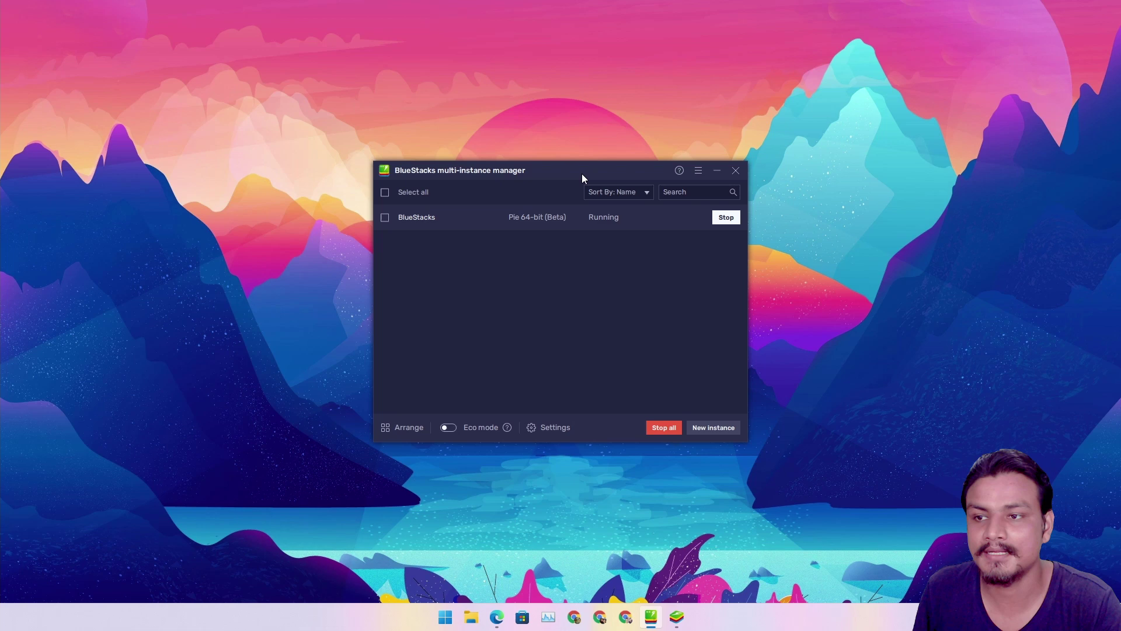
left_click_drag(573, 175, 577, 173)
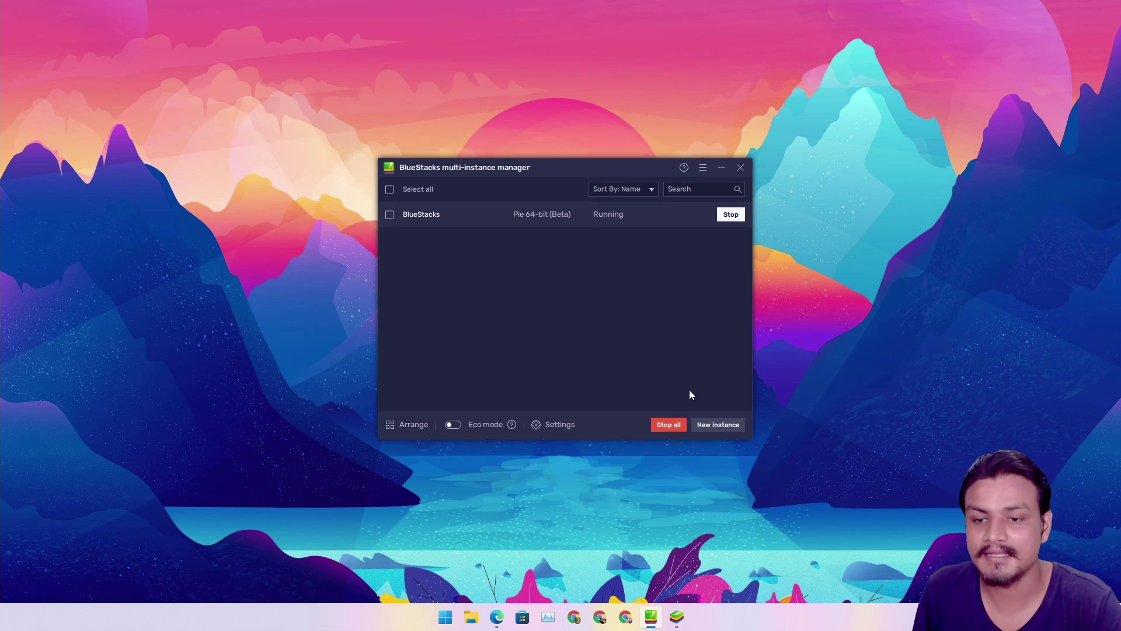
left_click(723, 424)
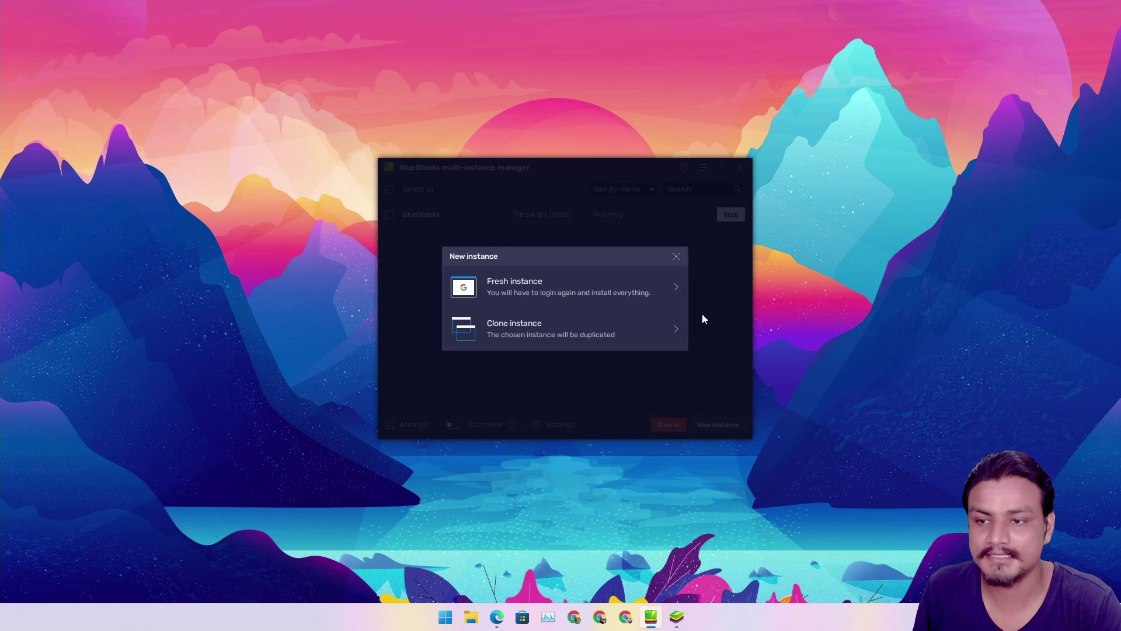
left_click(514, 290)
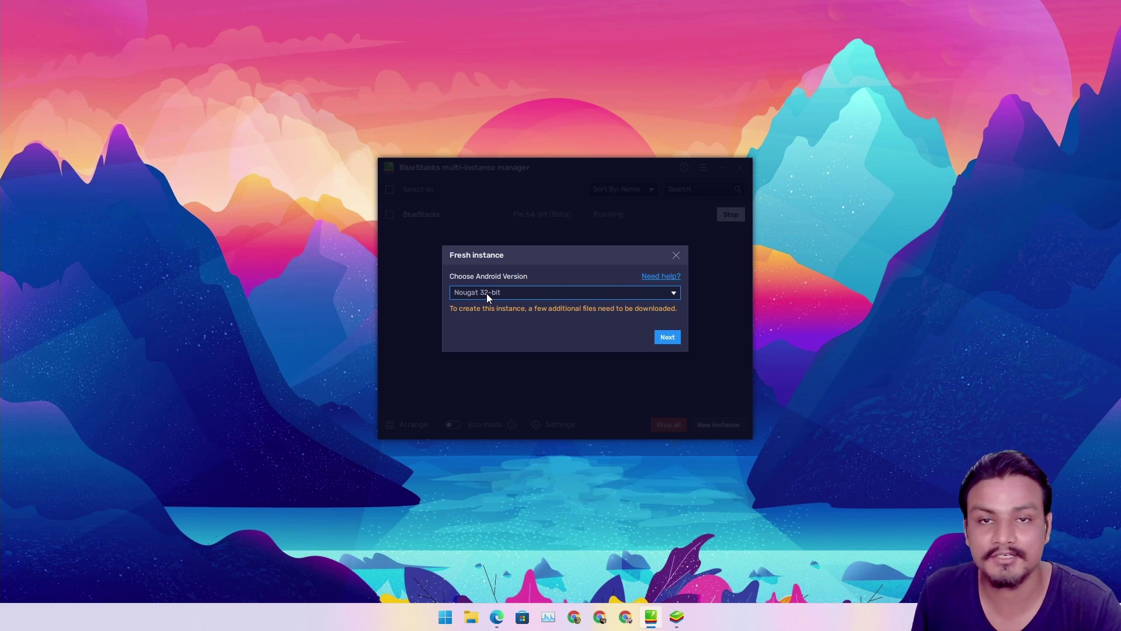
left_click(587, 292)
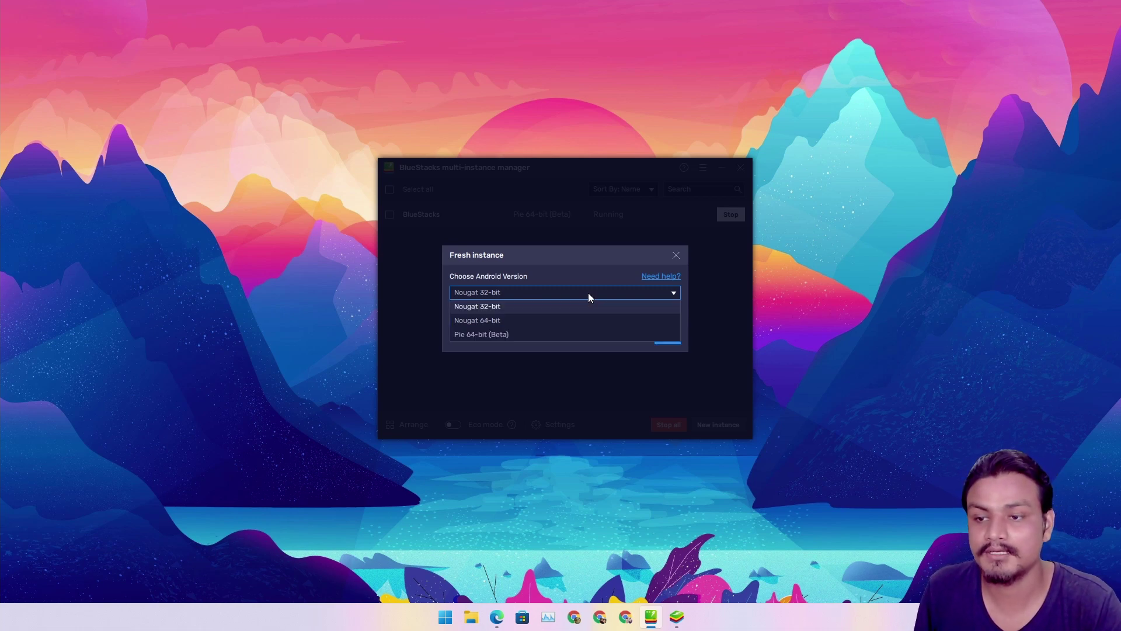
left_click(494, 334)
left_click(667, 337)
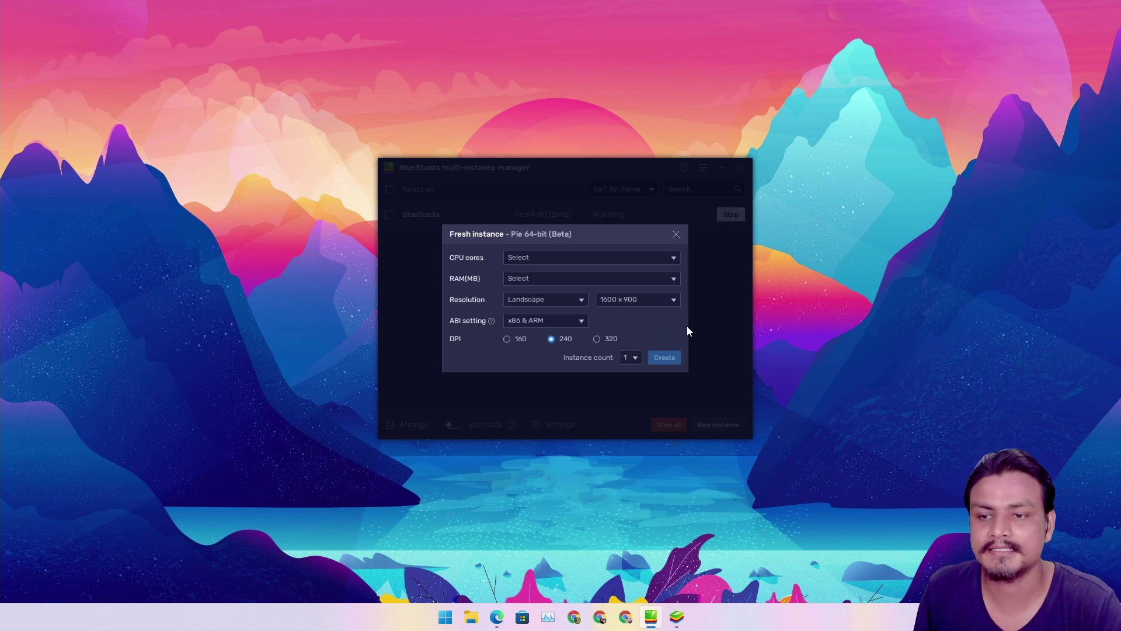
Set the fresh instance's CPU cores to High (4 Cores), and close the setup without creating the instance
left_click(552, 257)
left_click(536, 269)
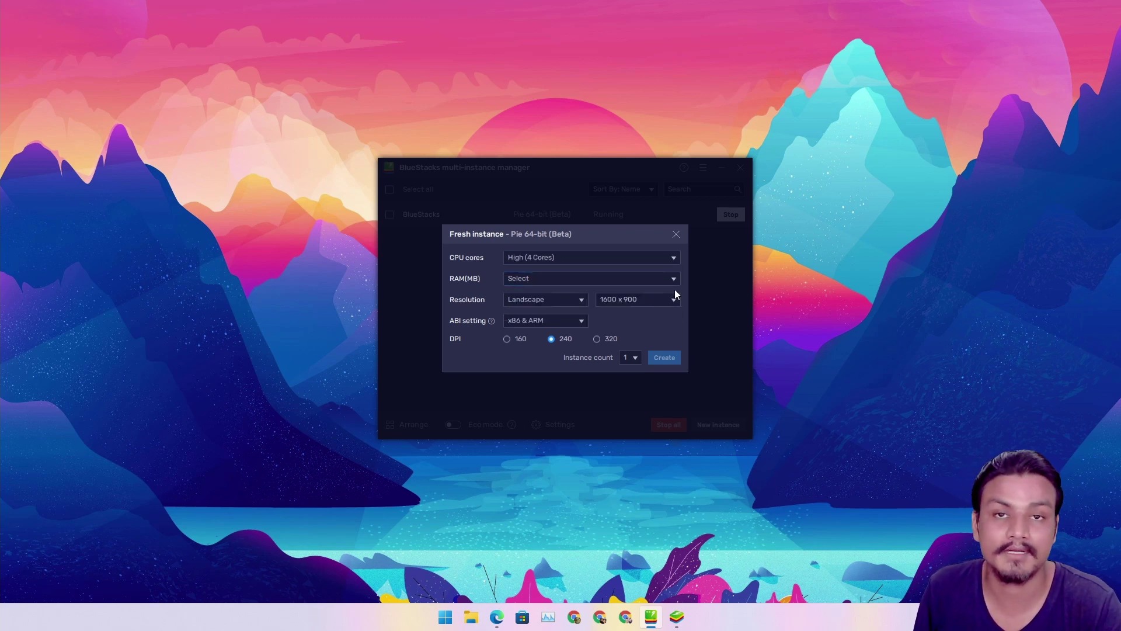
left_click(677, 233)
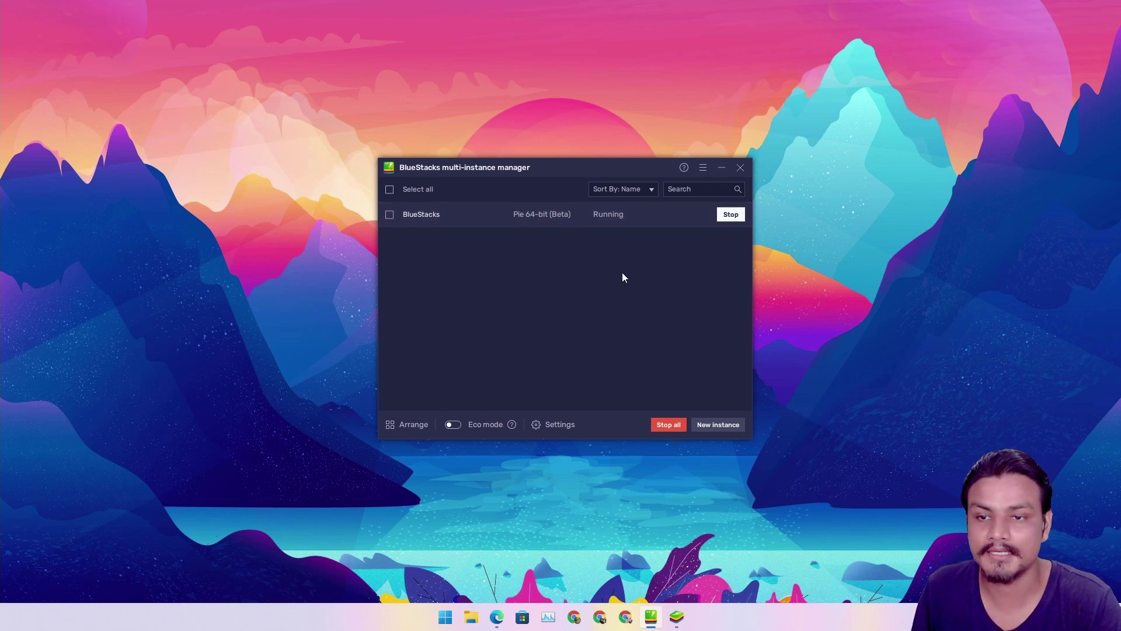
Switch to Edge, open the all-versions download page on the BlueStacks site, and examine the BlueStacks 5 downloads for Windows
left_click(496, 617)
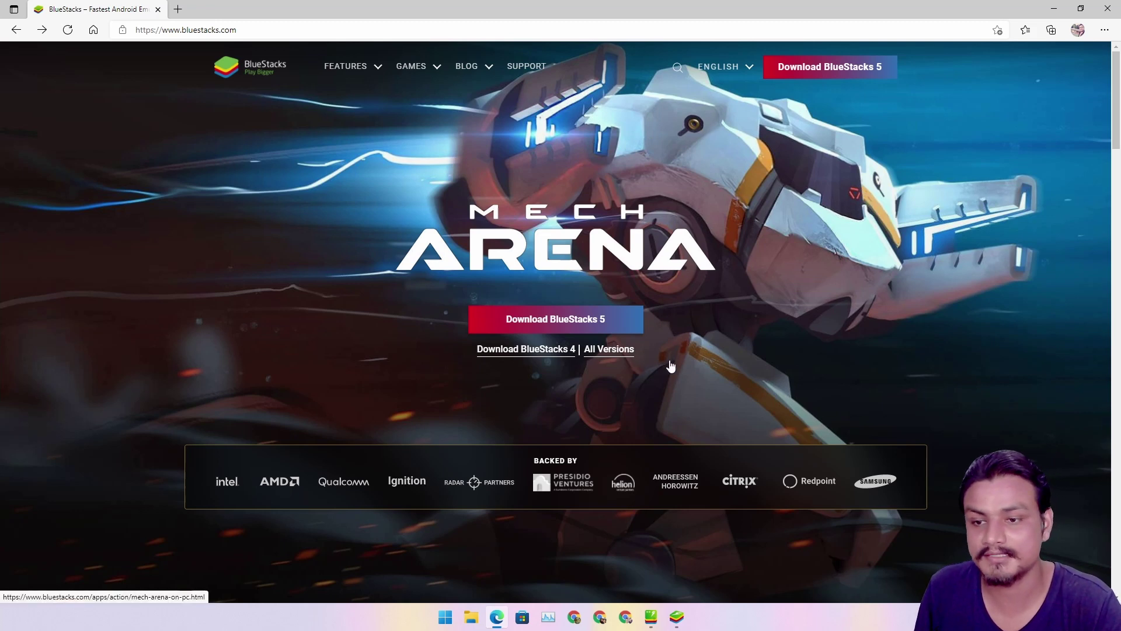
left_click(609, 351)
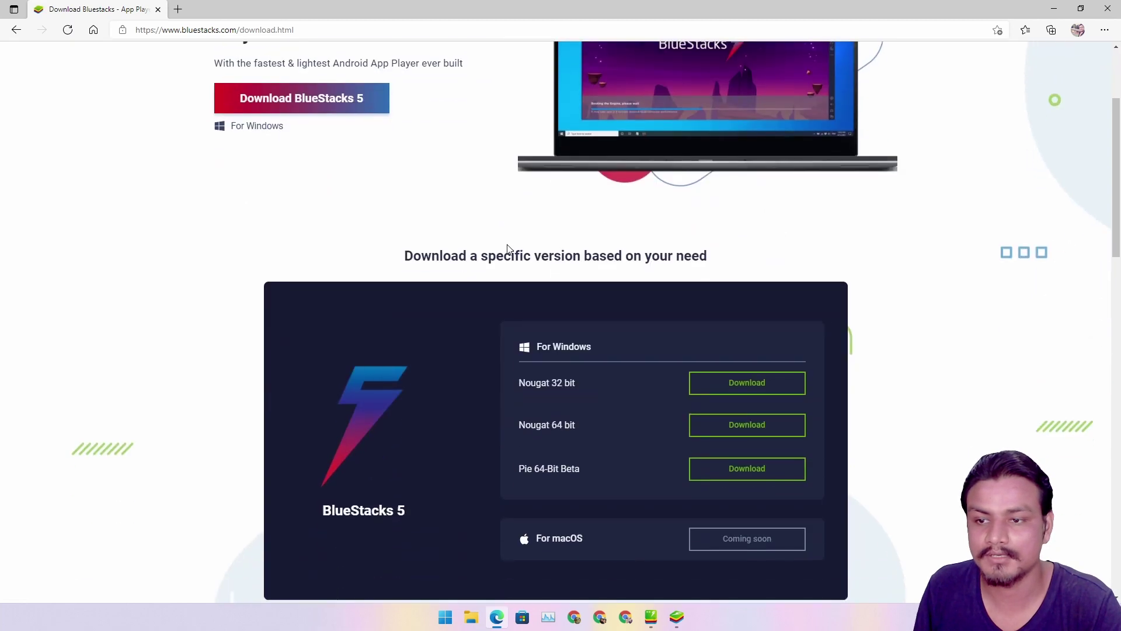
scroll(506, 252, "down", 5)
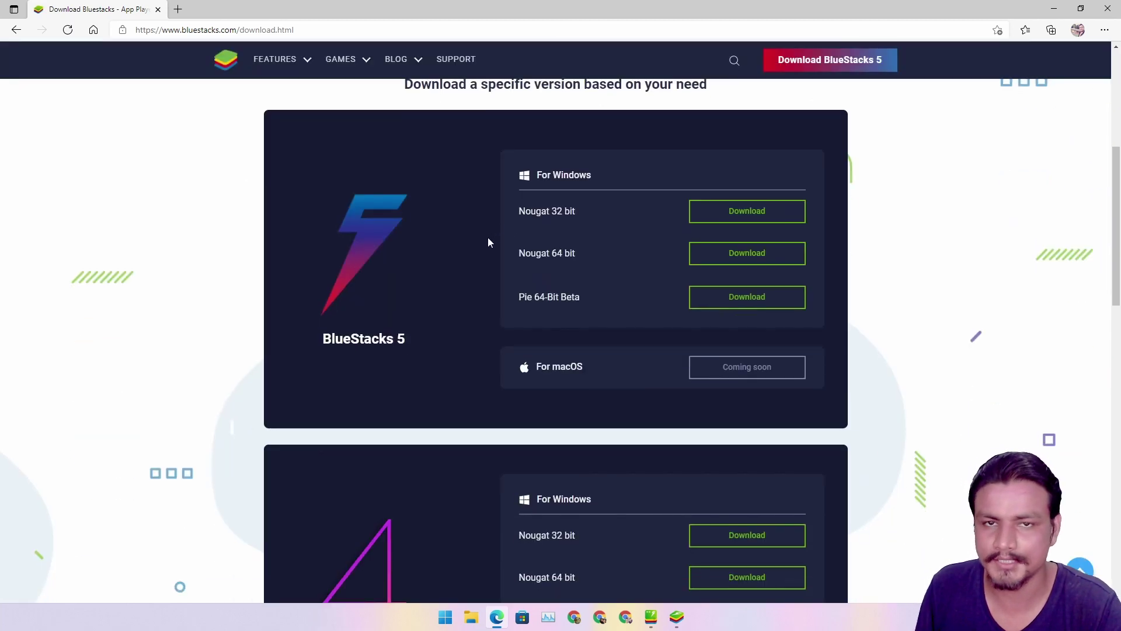
scroll(421, 307, "up", 1)
scroll(350, 356, "down", 1)
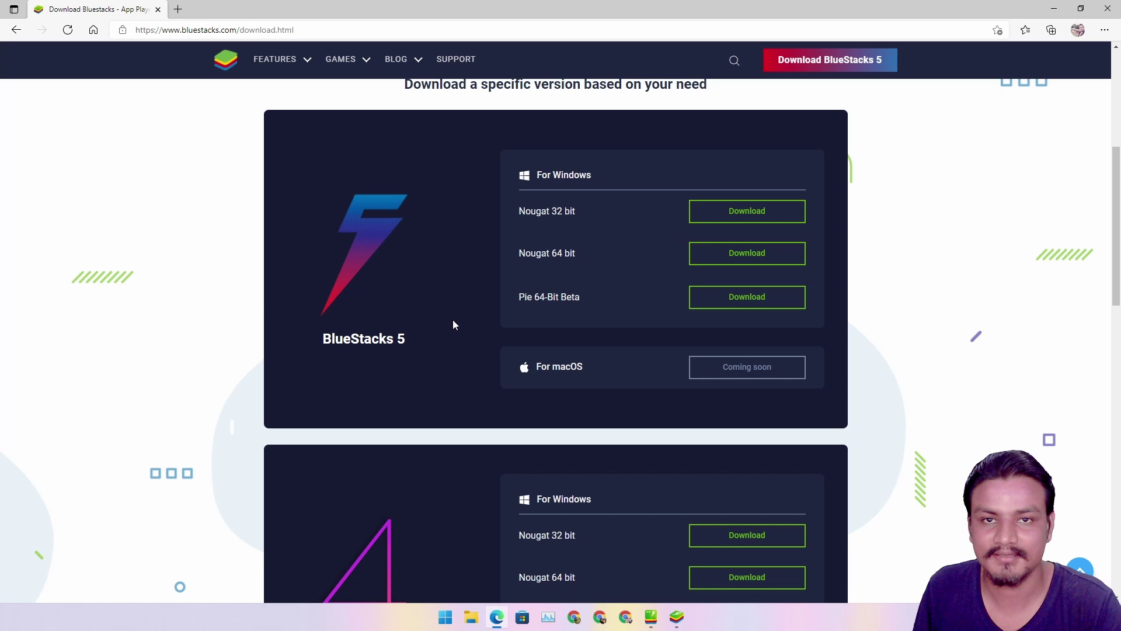
Examine the BlueStacks 4 download options, including Hyper-V, Nougat 64 bit, and return to the BlueStacks 5 section
scroll(452, 375, "down", 3)
scroll(417, 459, "down", 3)
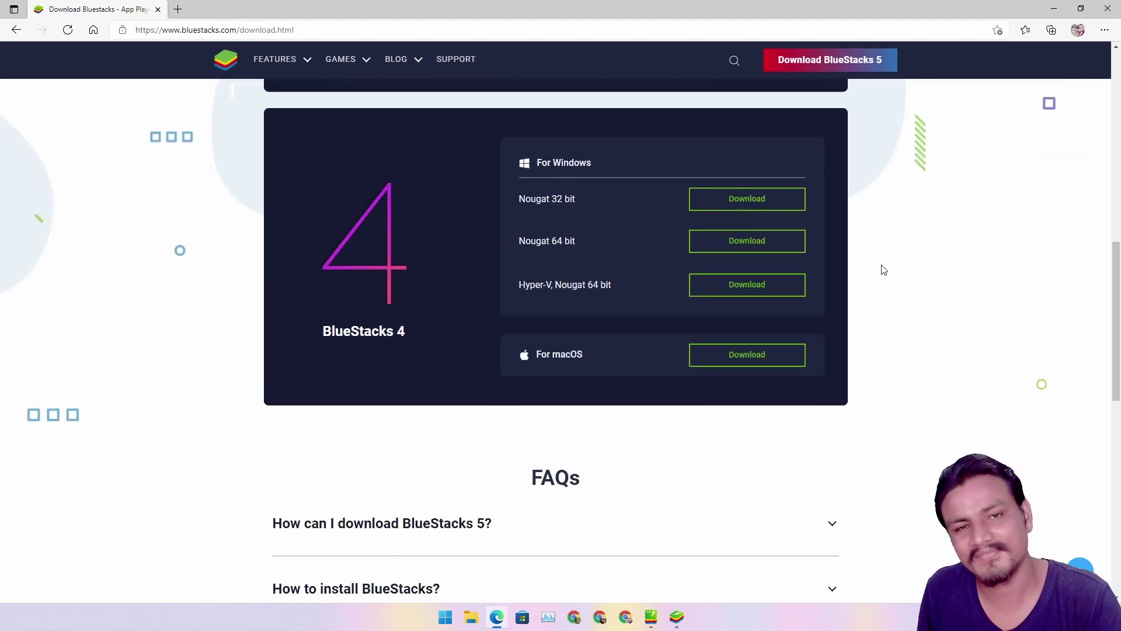
left_click(777, 284)
scroll(453, 294, "up", 6)
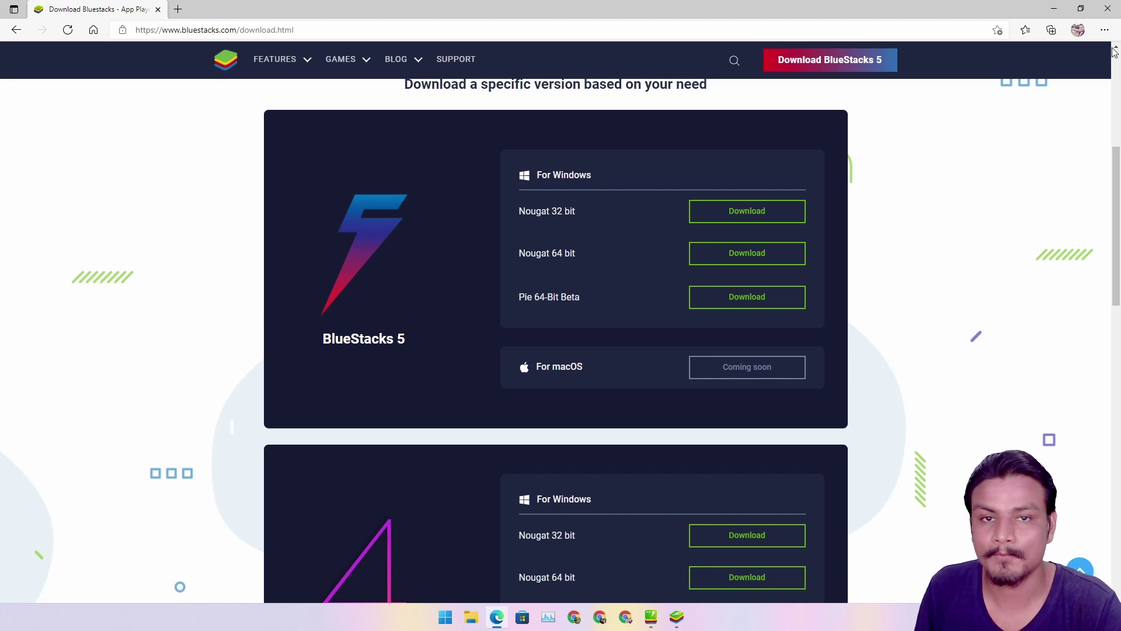
Minimize the browser and the multi-instance manager, and bring up and reposition the BlueStacks player window
left_click(1054, 9)
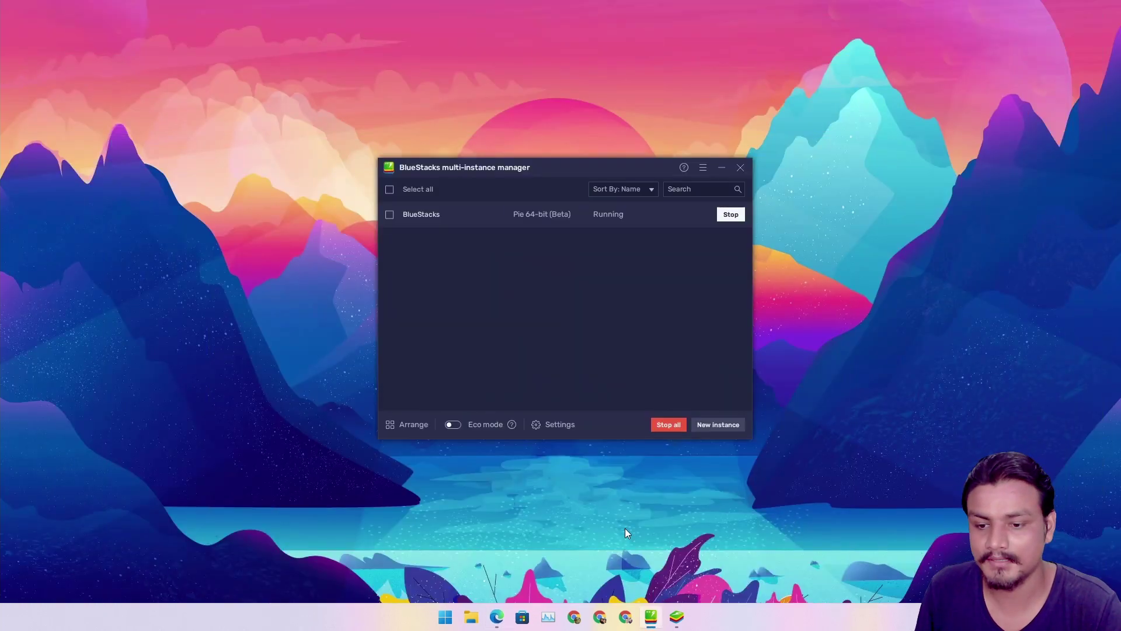
left_click(720, 167)
left_click(676, 616)
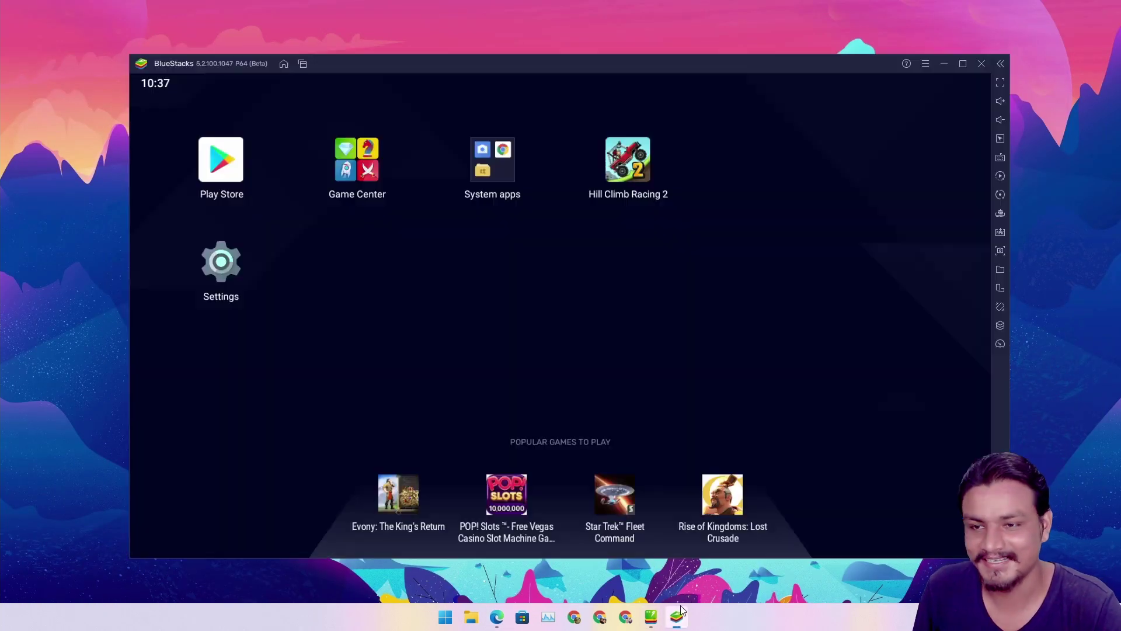
left_click_drag(609, 68, 676, 56)
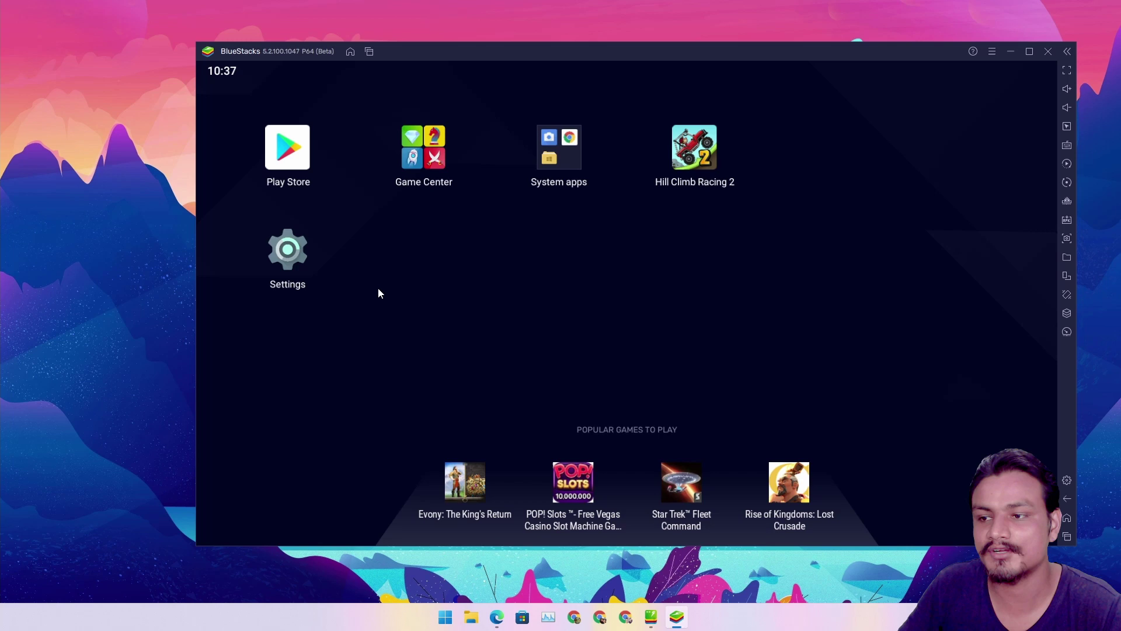
Open the Android Settings app, look through its categories, and close it from the recent apps
left_click(291, 256)
scroll(781, 286, "down", 3)
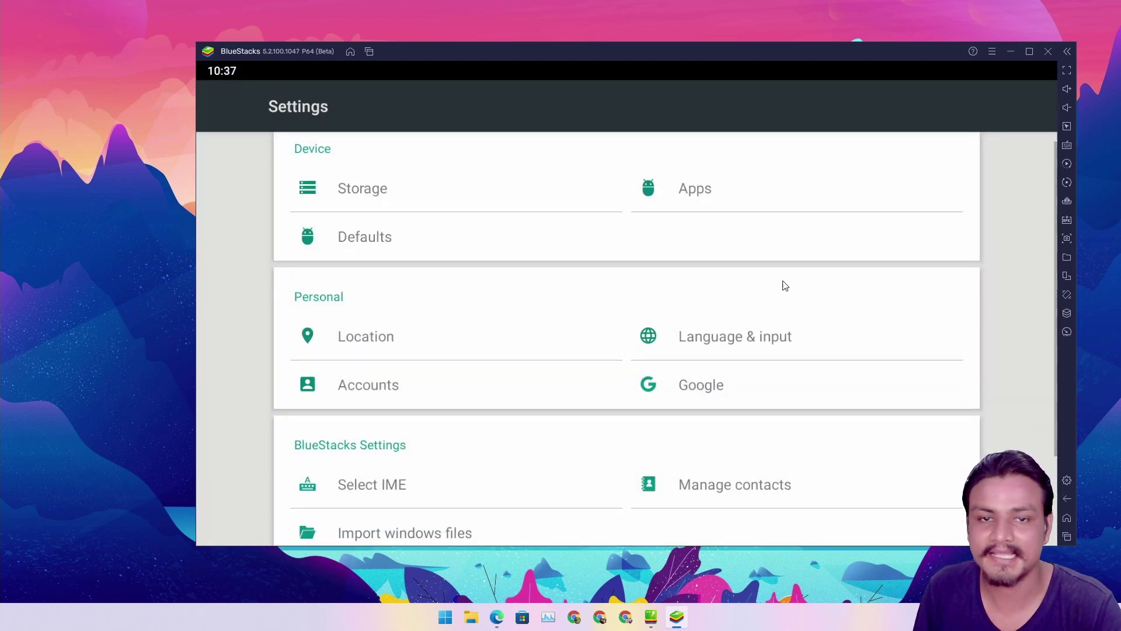
scroll(786, 403, "up", 3)
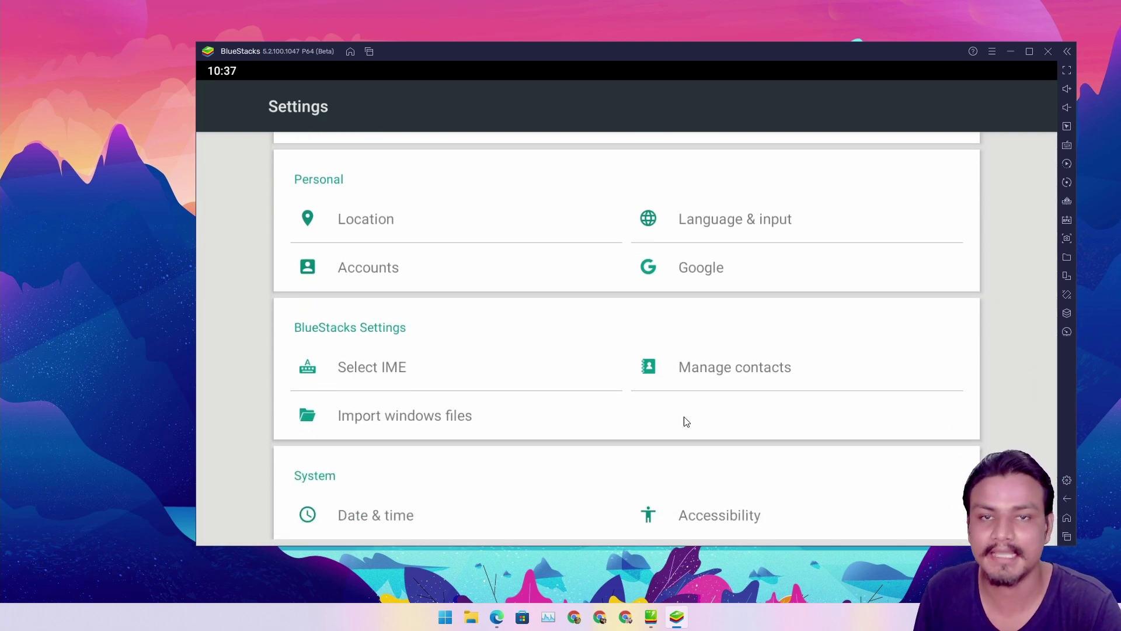
left_click(1067, 536)
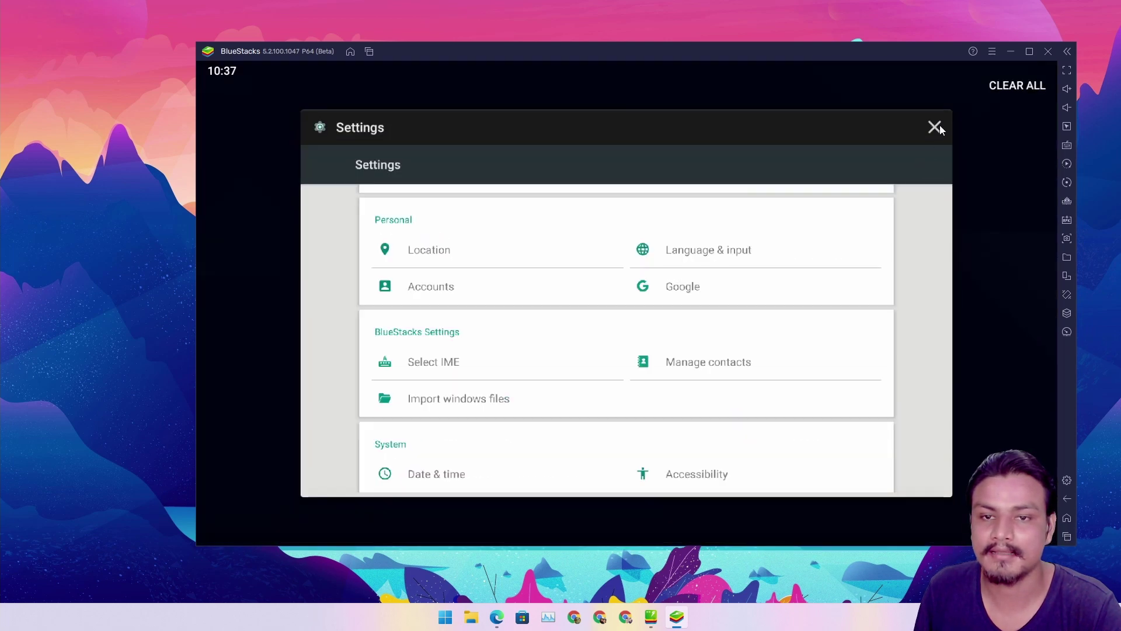
left_click(937, 127)
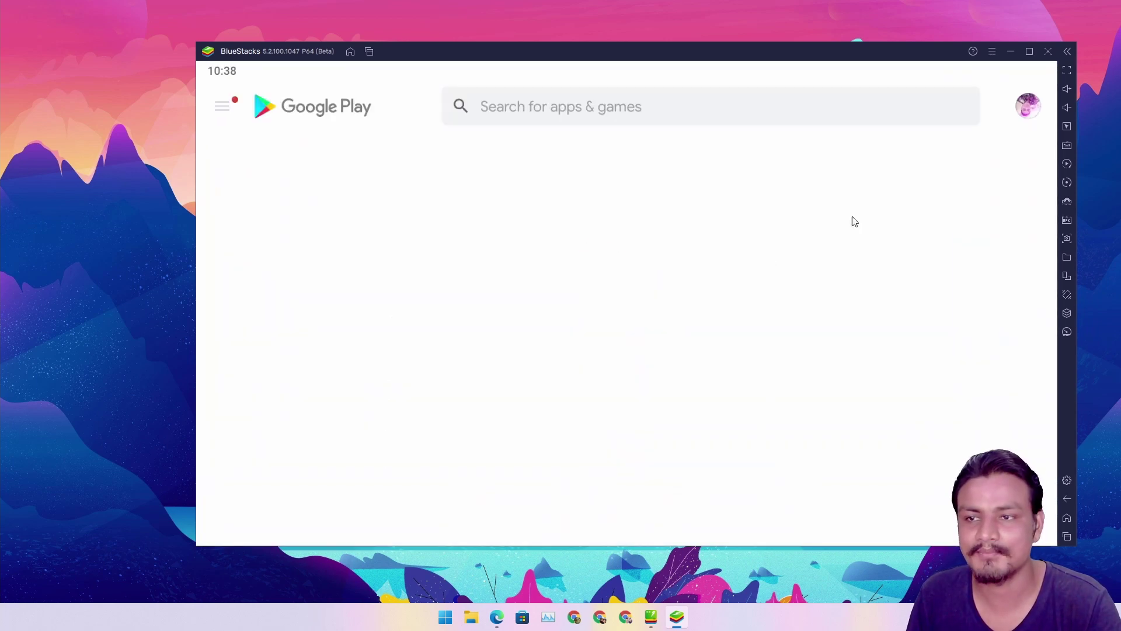
Browse the recommended games in the Google Play Store, maximizing the player window for a larger view
scroll(785, 283, "down", 3)
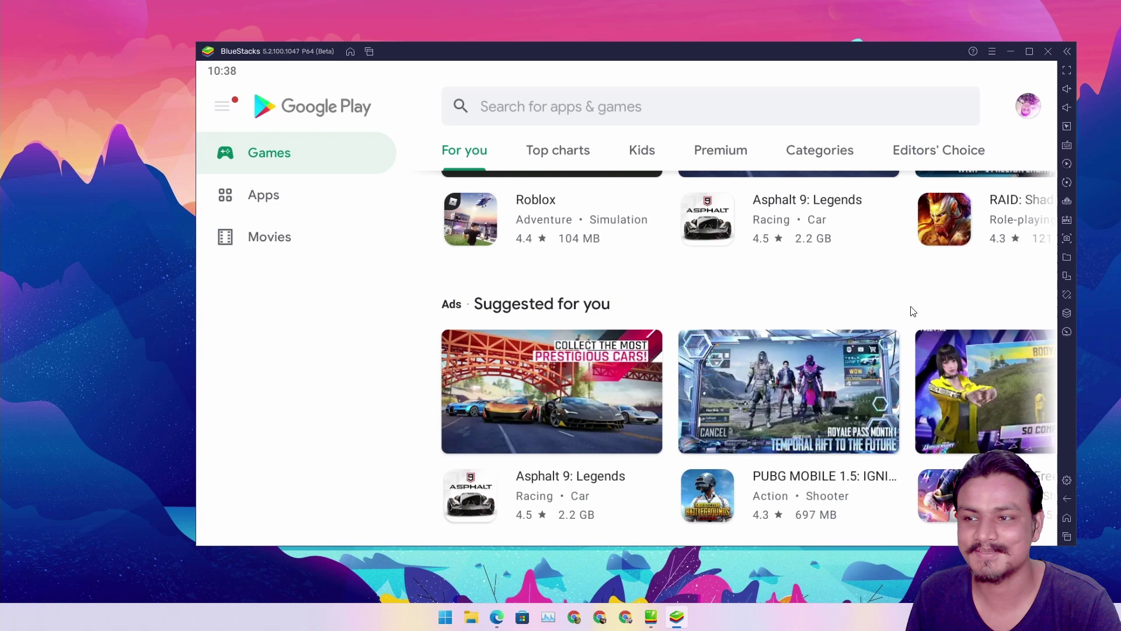
scroll(921, 316, "up", 3)
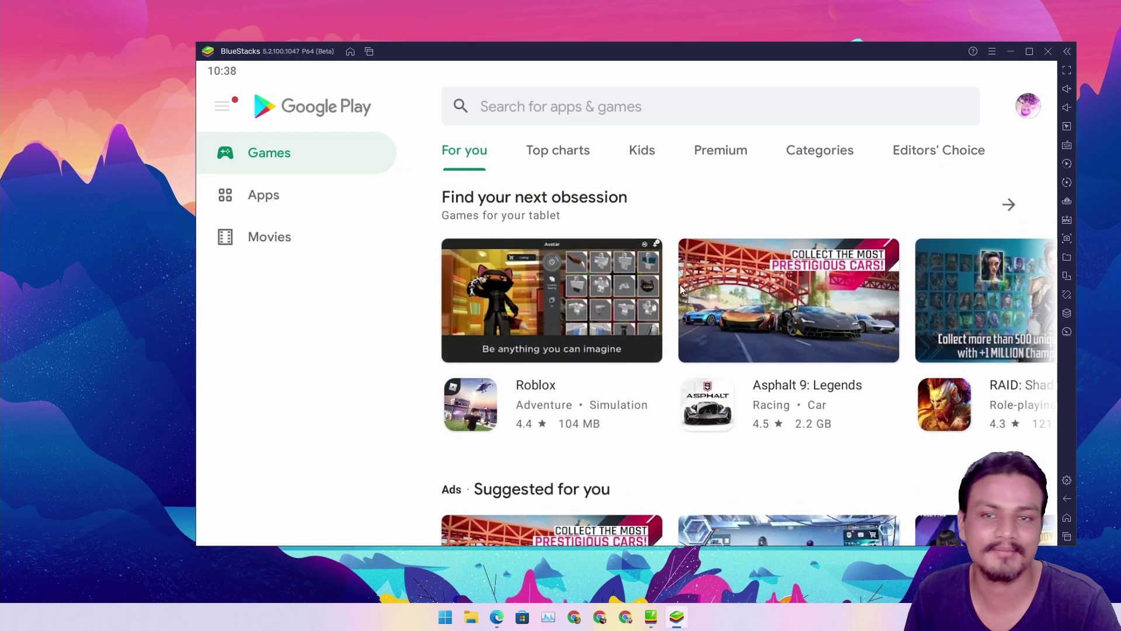
left_click(1029, 51)
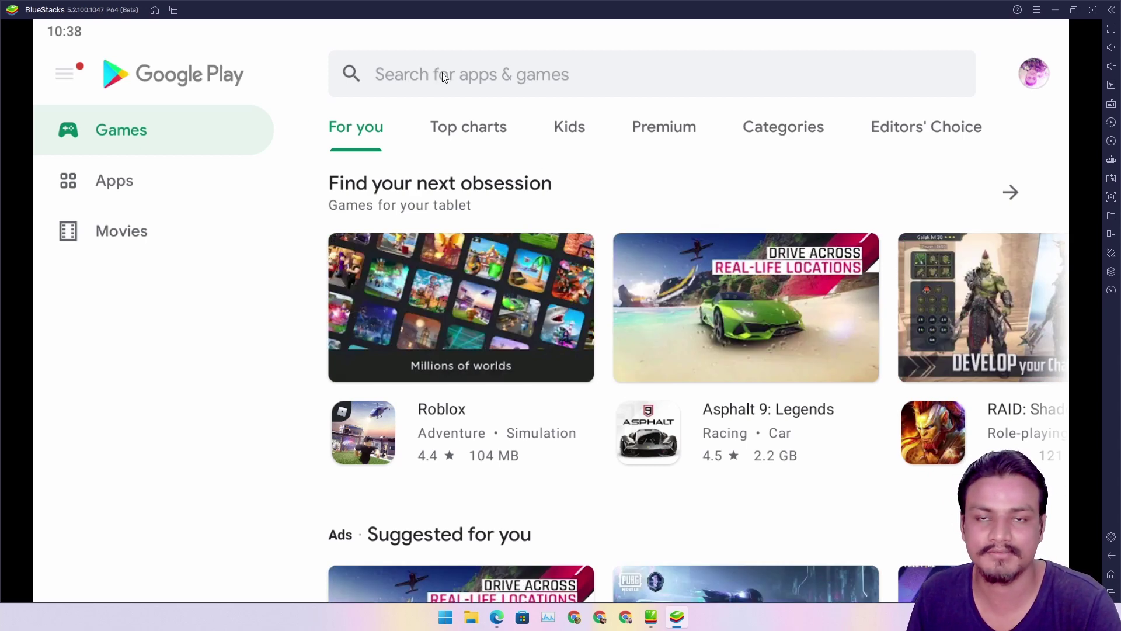
scroll(555, 292, "down", 5)
scroll(780, 320, "down", 15)
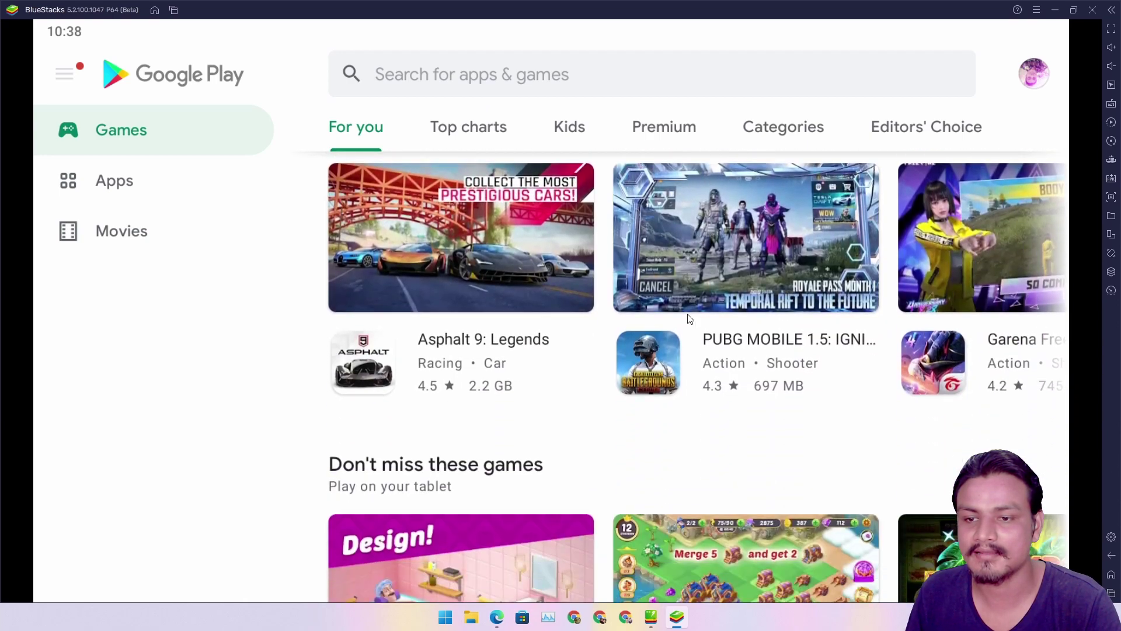
scroll(737, 309, "down", 6)
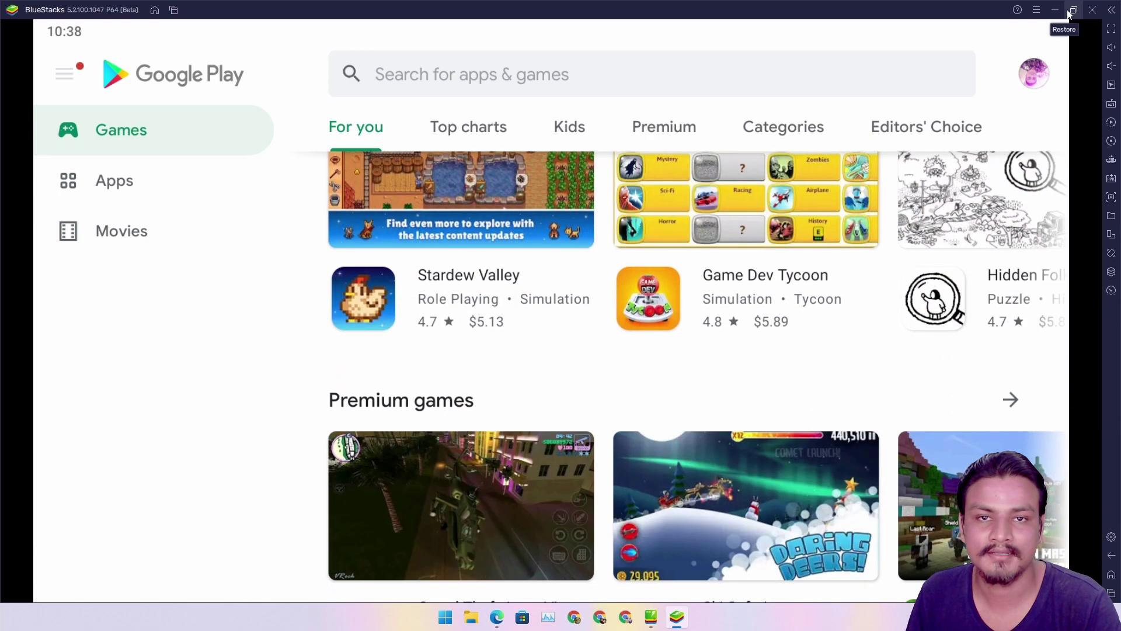
Restore the player window to its smaller size and close the Play Store from the recent apps
left_click(1073, 10)
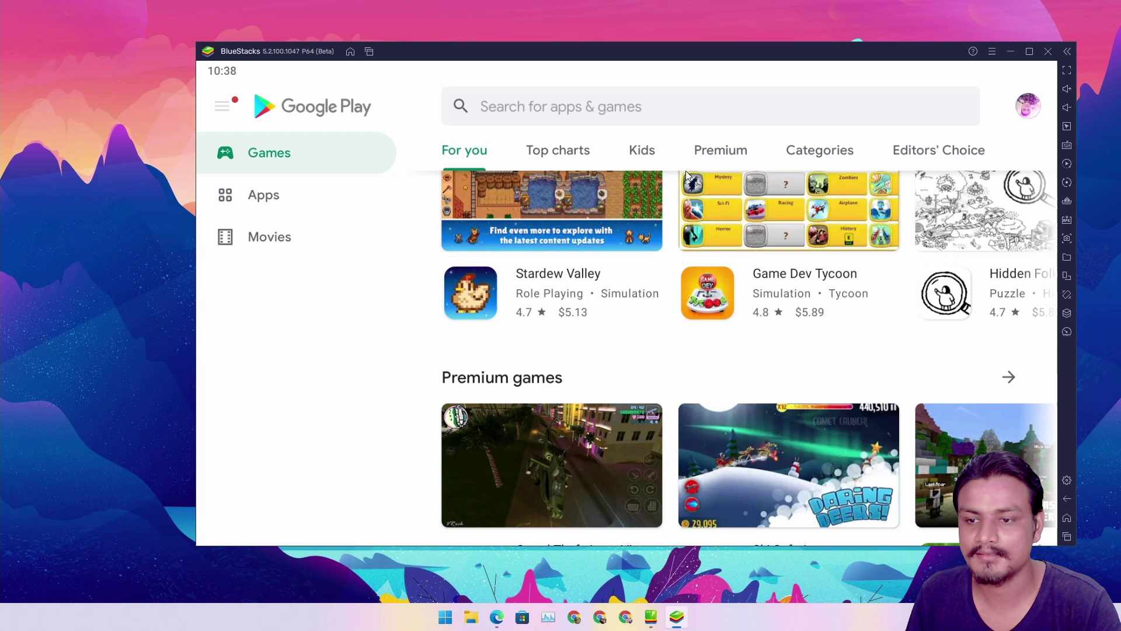
left_click(1067, 536)
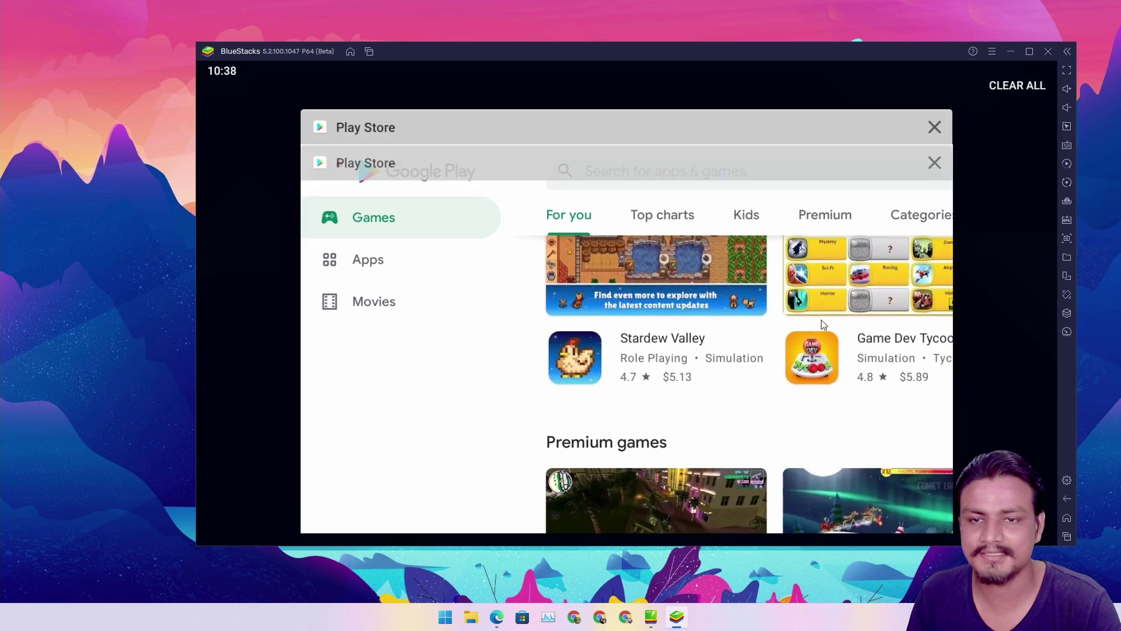
left_click(934, 123)
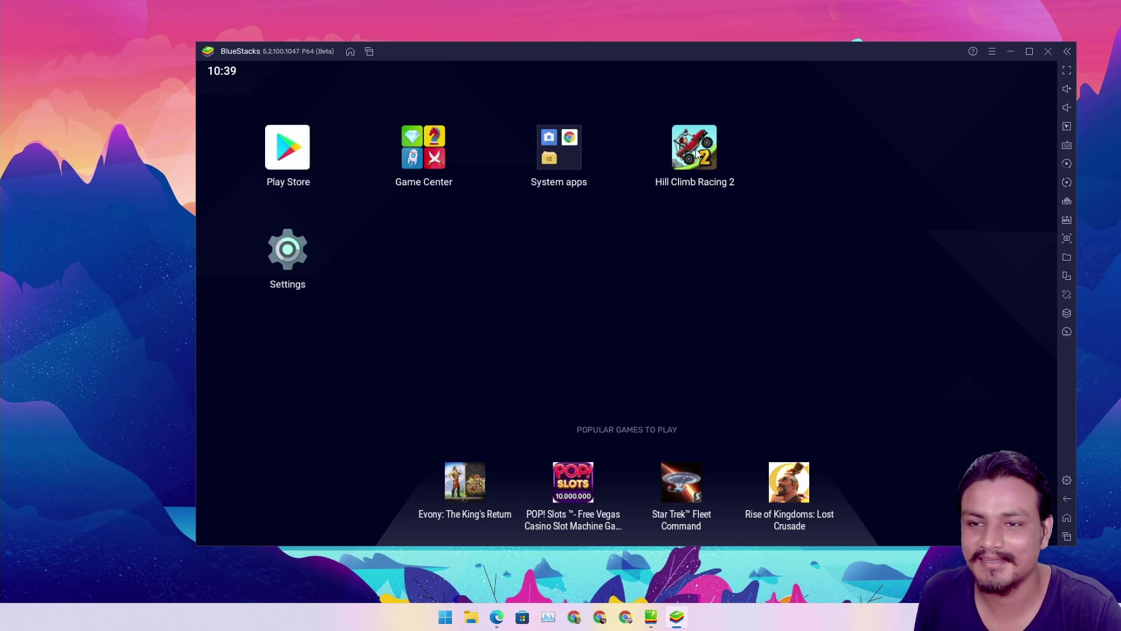
Launch Hill Climb Racing 2, dismiss the controls overview, and return to the game through the recent apps
left_click(697, 153)
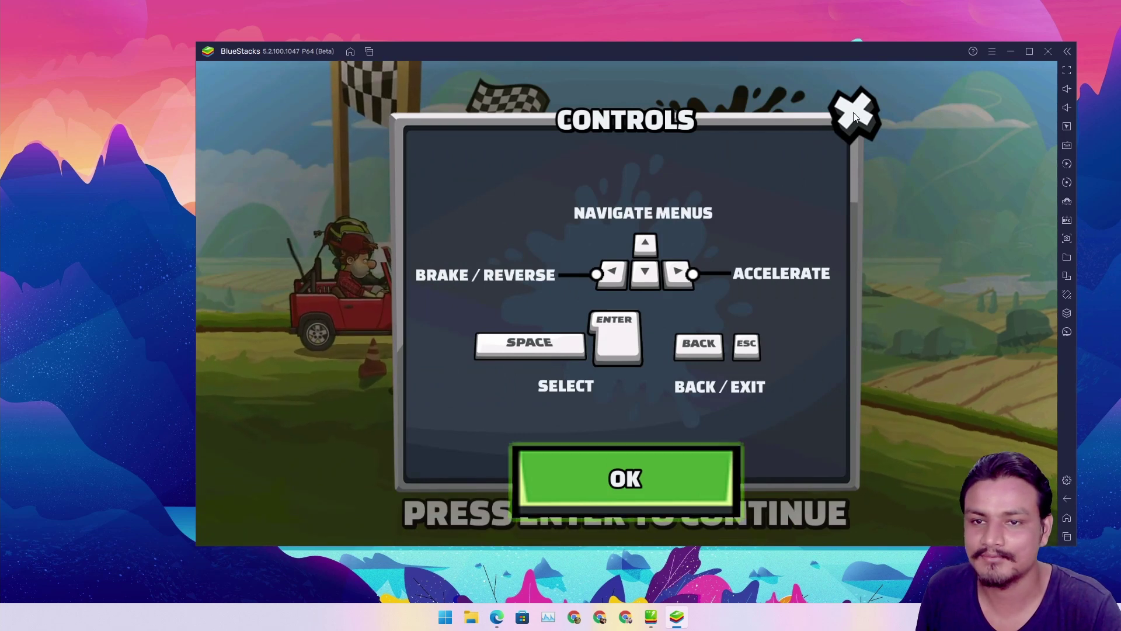
left_click(853, 117)
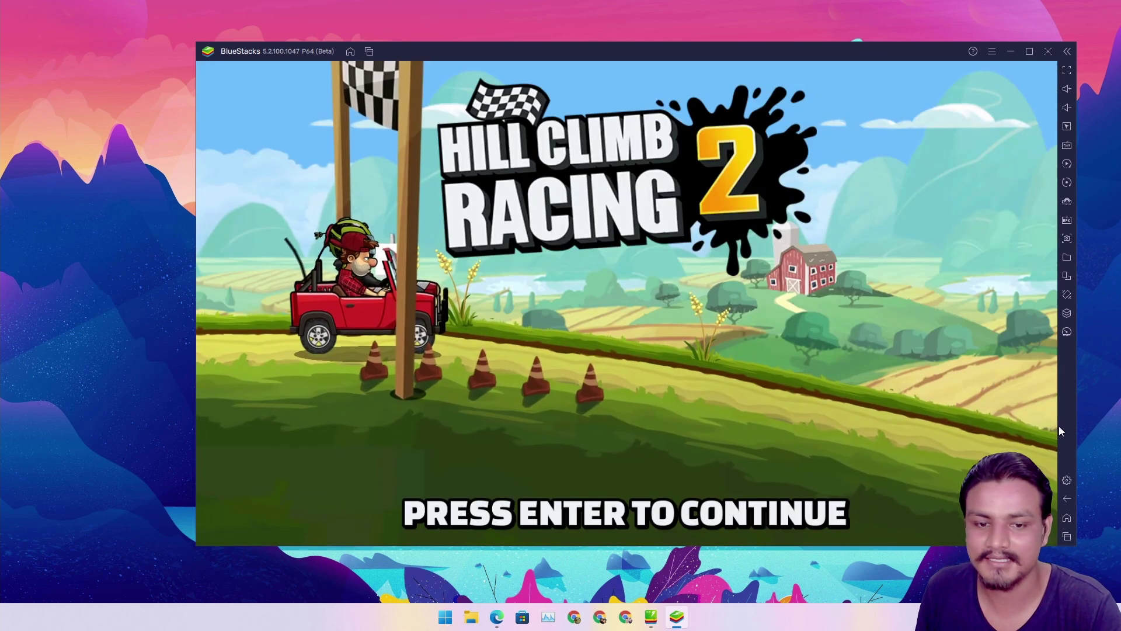
left_click(1065, 533)
left_click(700, 247)
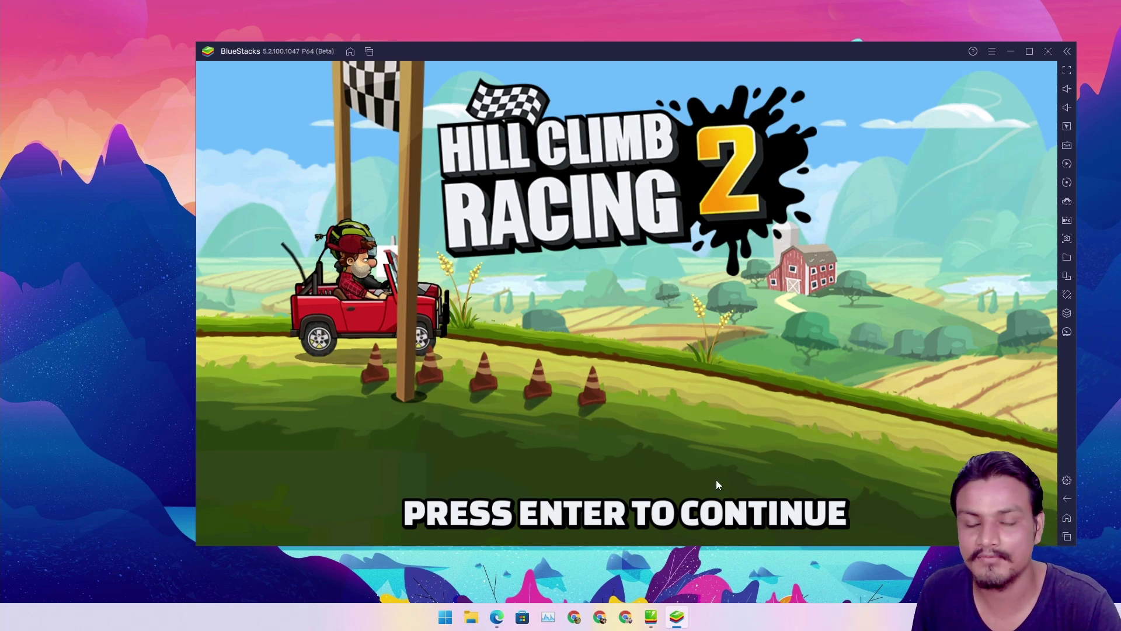
Continue past the Hill Climb Racing 2 title screen and start the race, accelerating off the line with the gas pedal
left_click(674, 463)
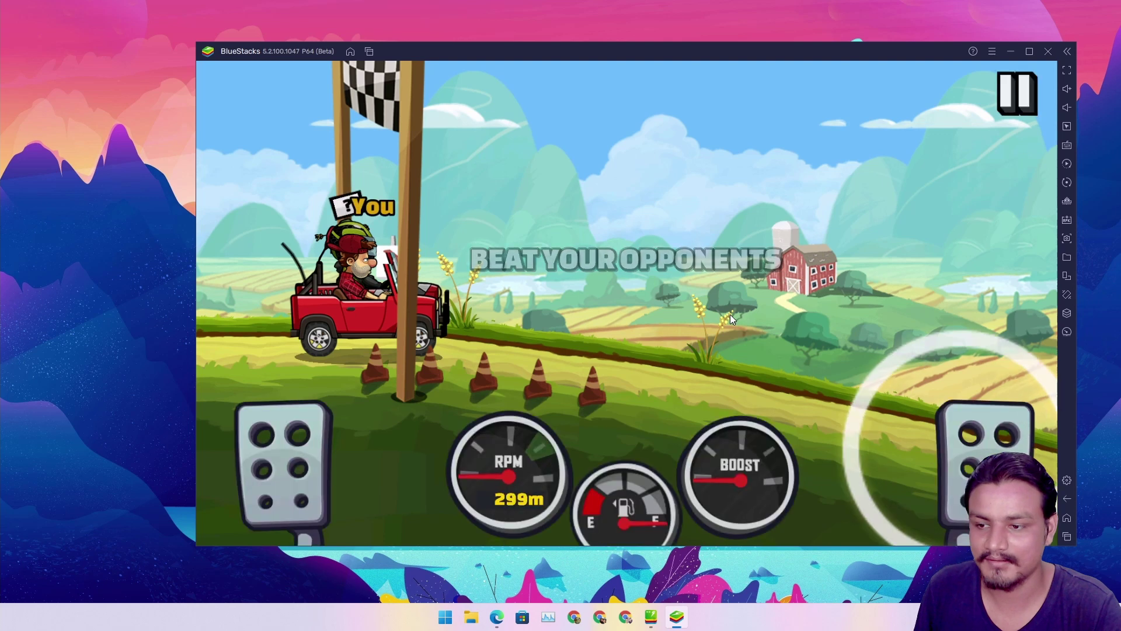
left_click(951, 436)
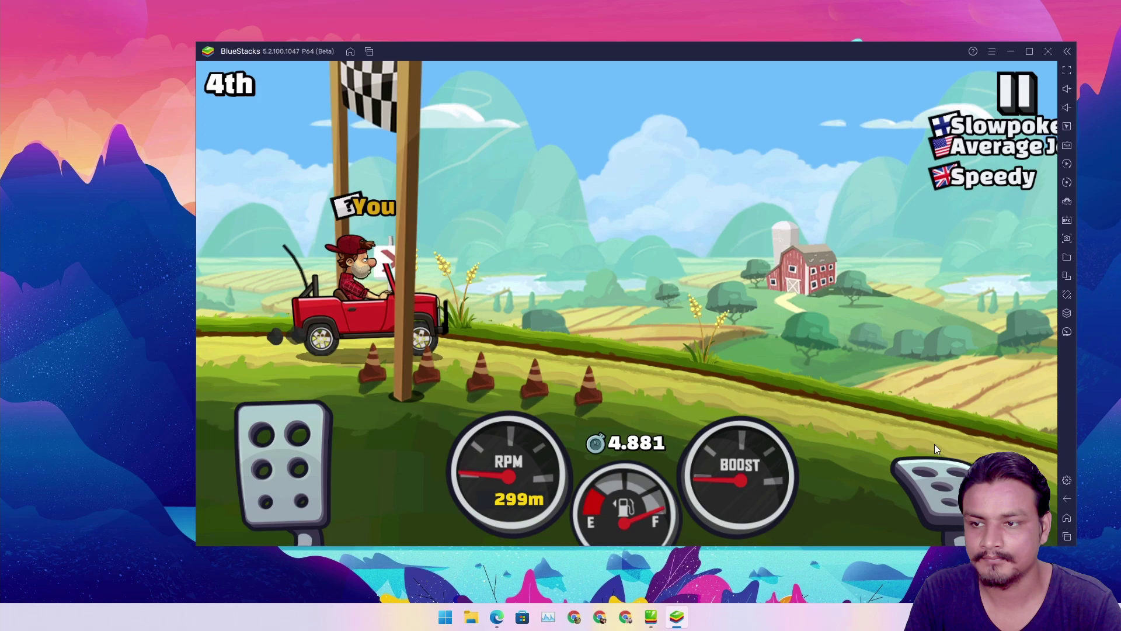
left_click(937, 458)
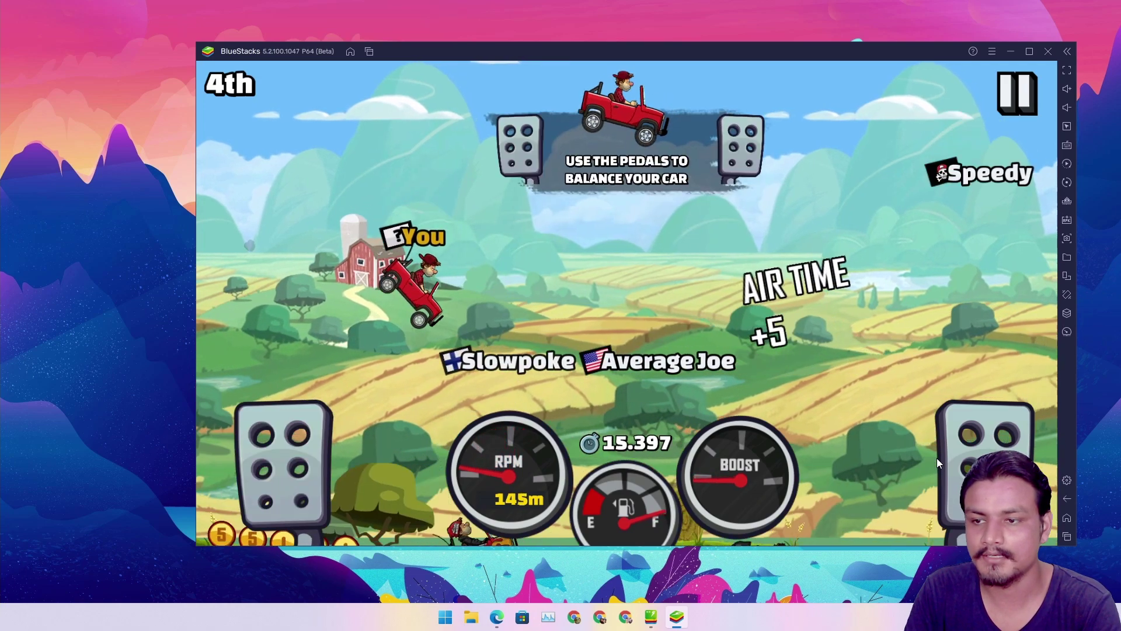
Drive the red jeep to the finish line, alternating gas and brake to balance it during jumps
key("Right")
key("Left")
key("Right")
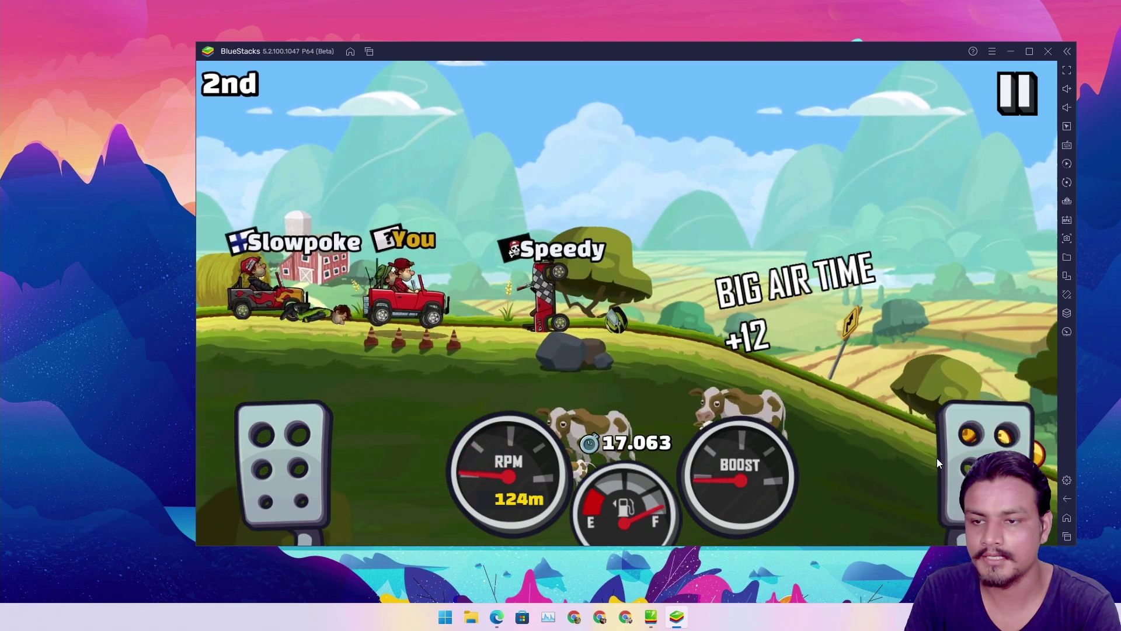
key("Right")
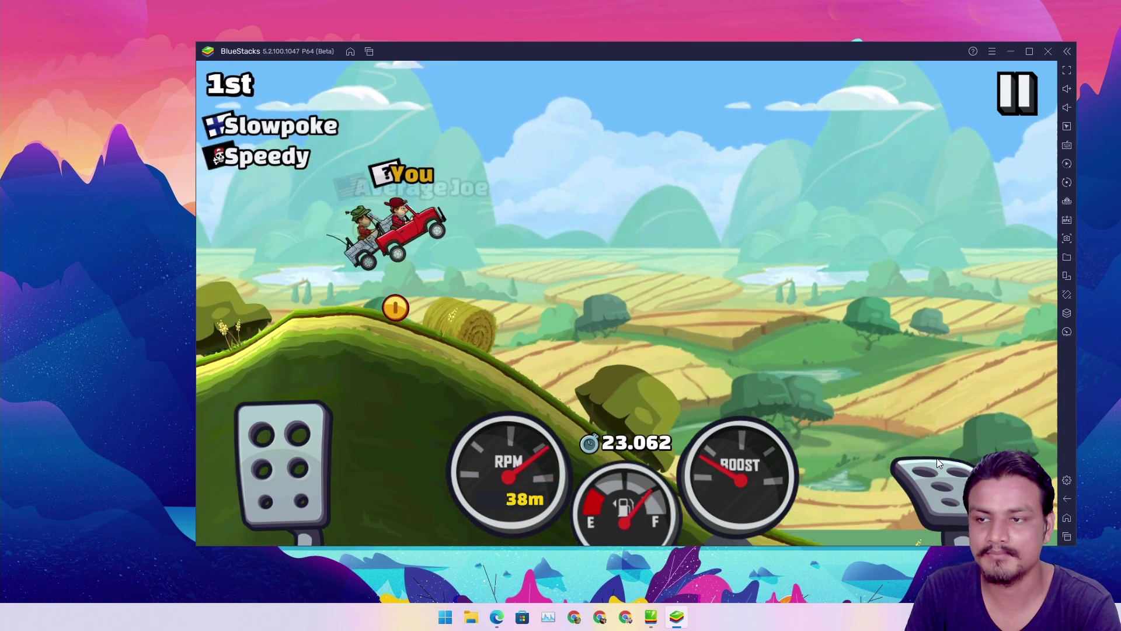
key("Left")
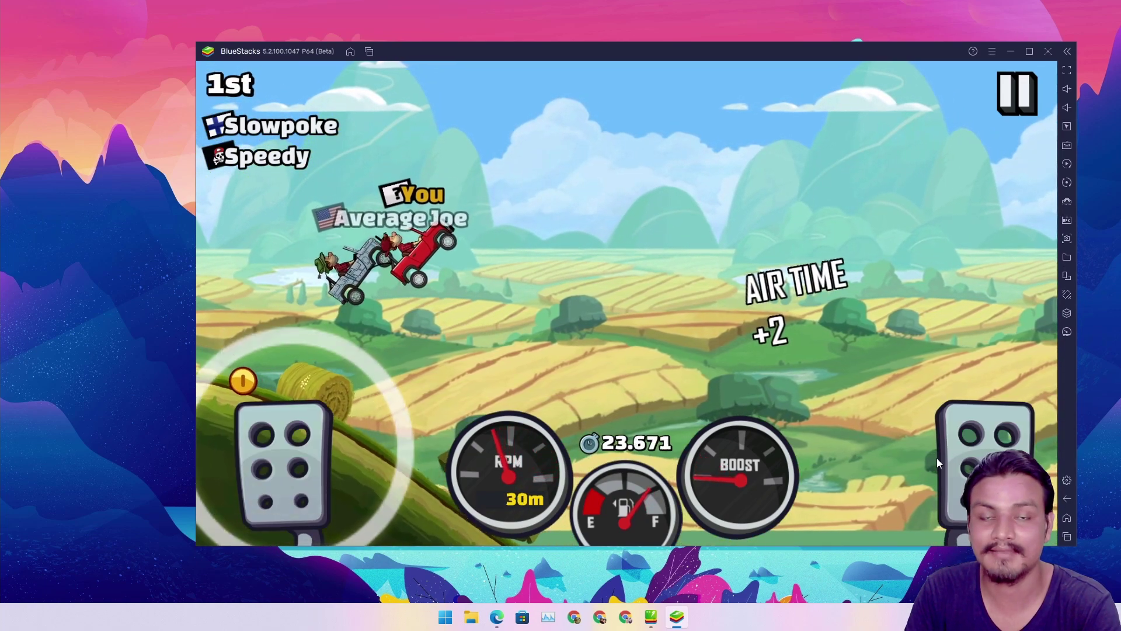
key("Left")
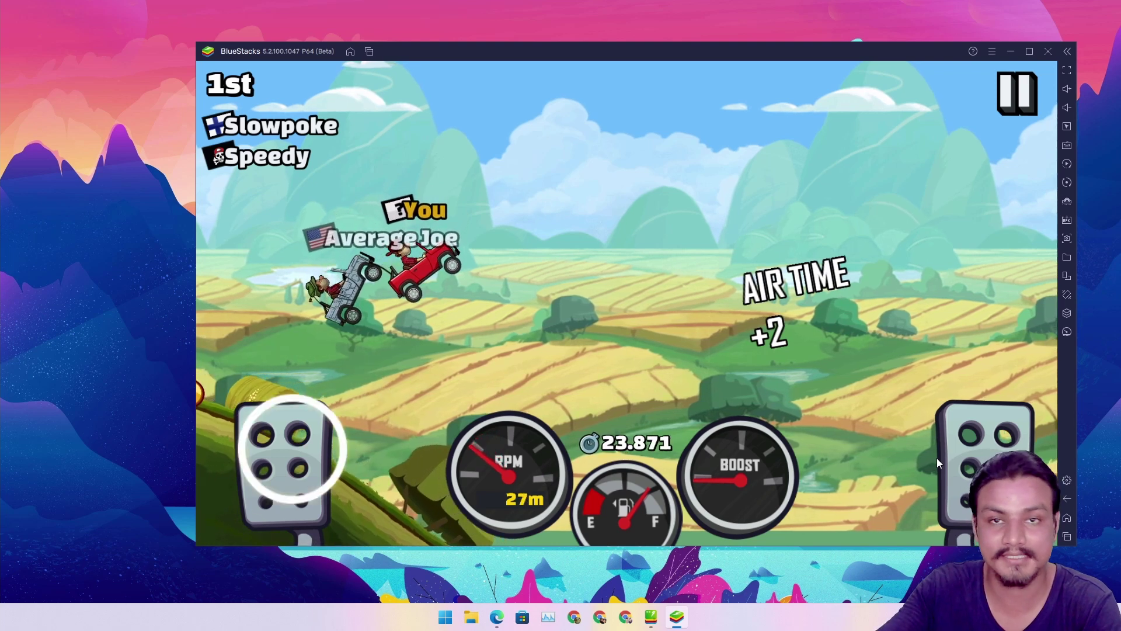
key("Left")
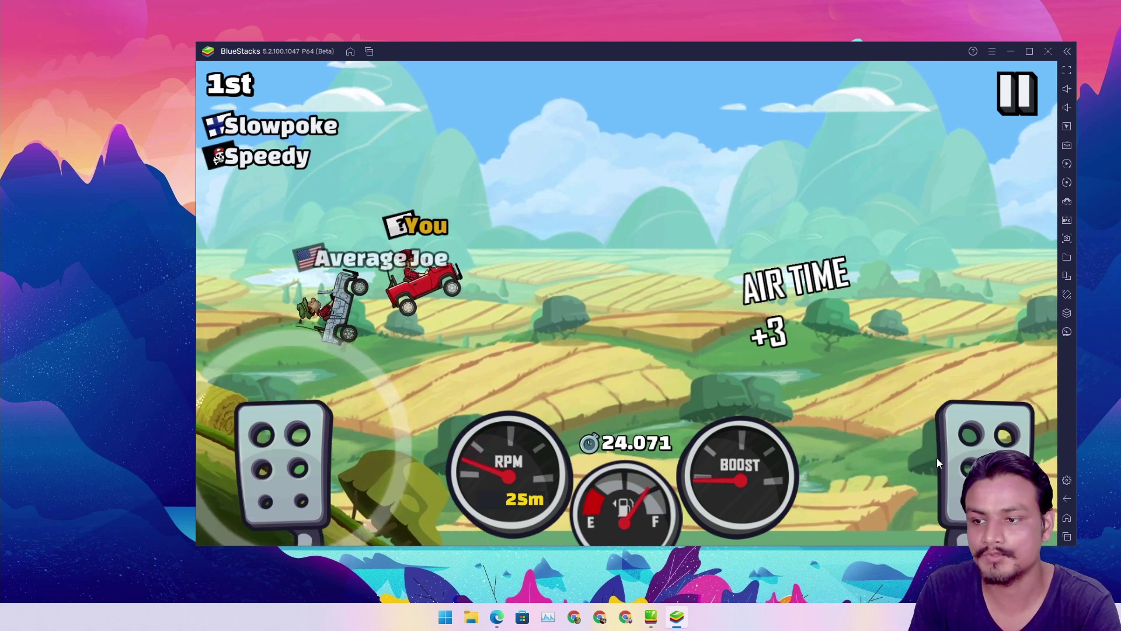
key("Left")
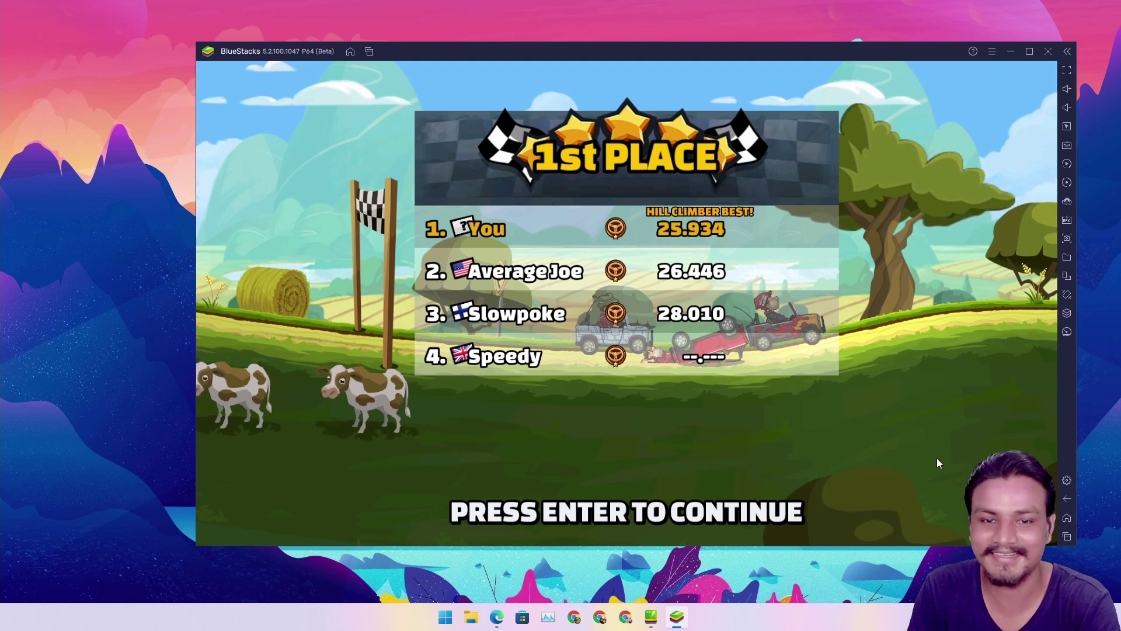
Close Hill Climb Racing 2 from the recent apps and return to the home screen
left_click(1062, 537)
left_click(934, 125)
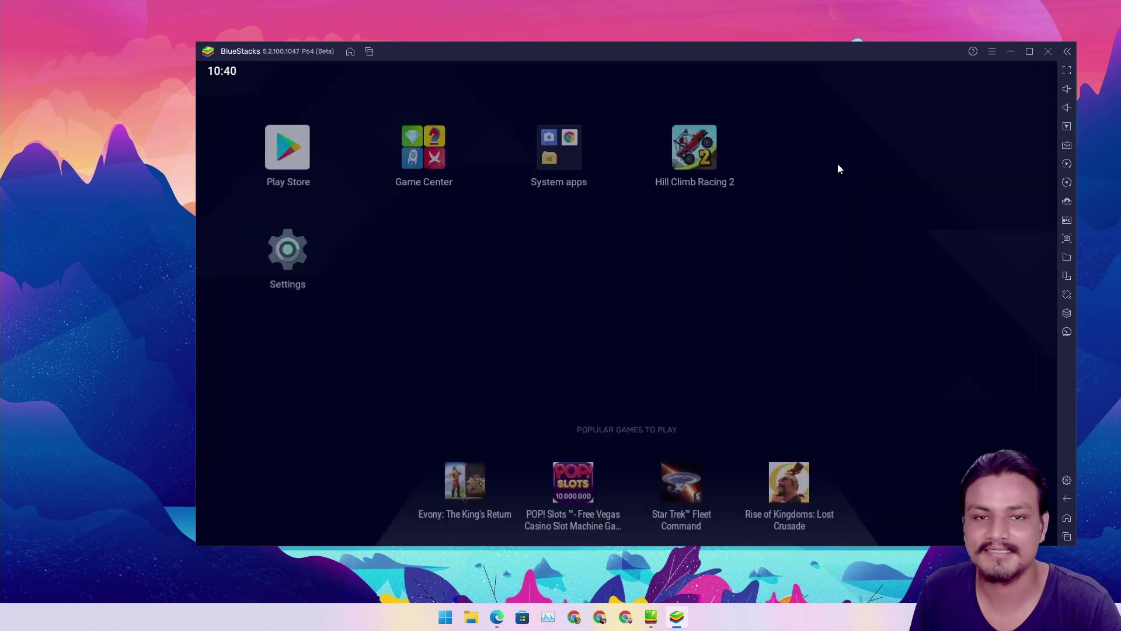